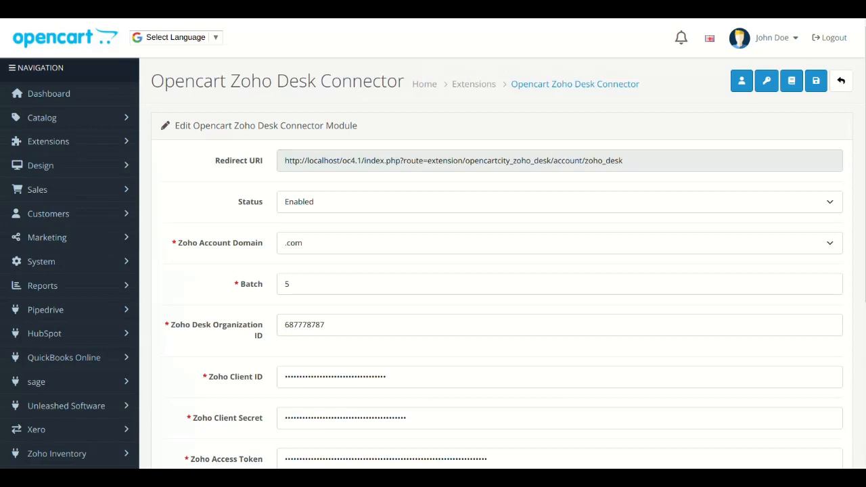
- Set the connector's status to Enabled and the Zoho account domain to .com
click(560, 202)
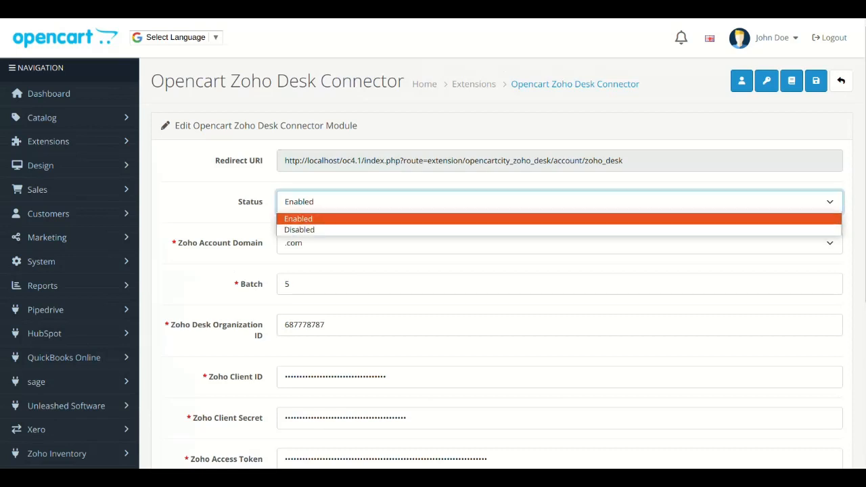
click(560, 218)
click(559, 243)
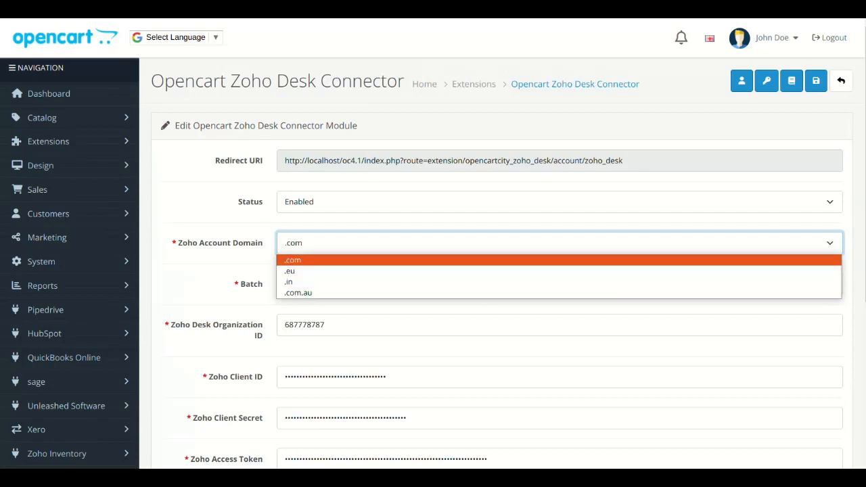
click(560, 260)
key(Tab)
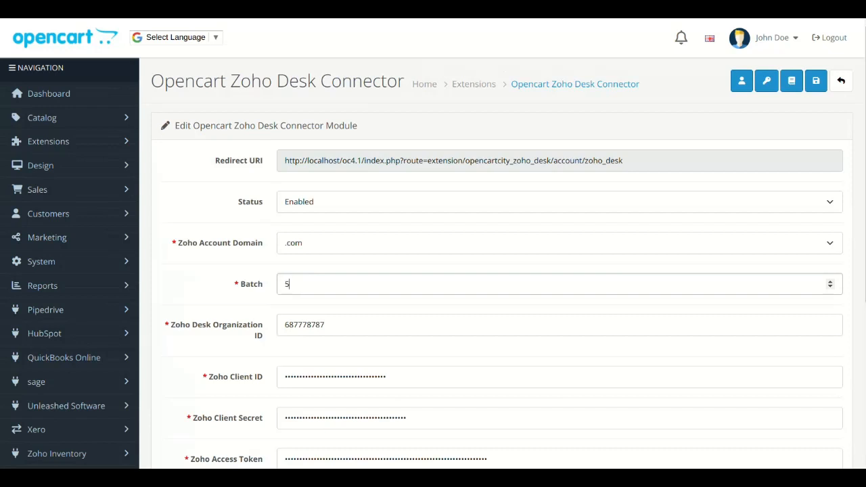
- Copy the connector's redirect URI and start a new server-based application client in the Zoho API Console
triple_click(403, 160)
key(ctrl+c)
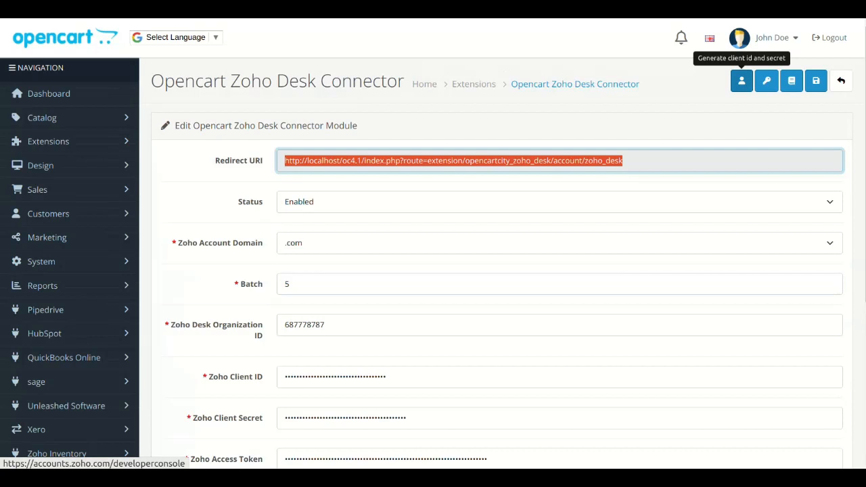
click(741, 80)
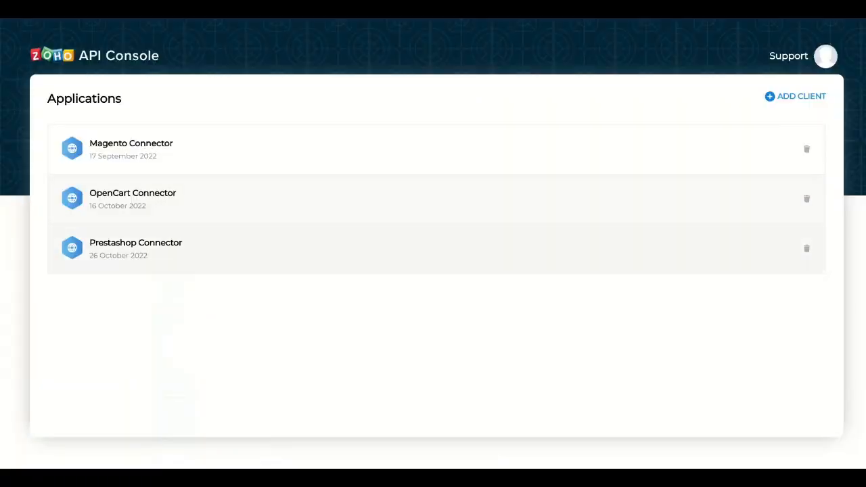
click(796, 96)
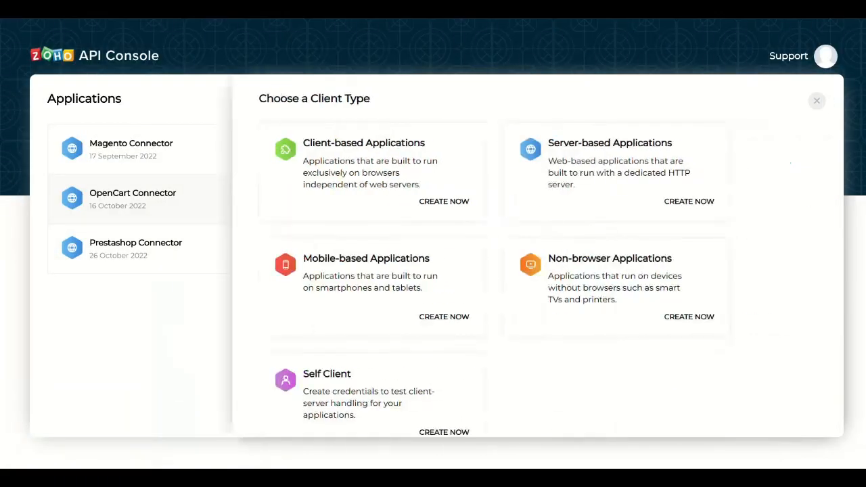
click(690, 202)
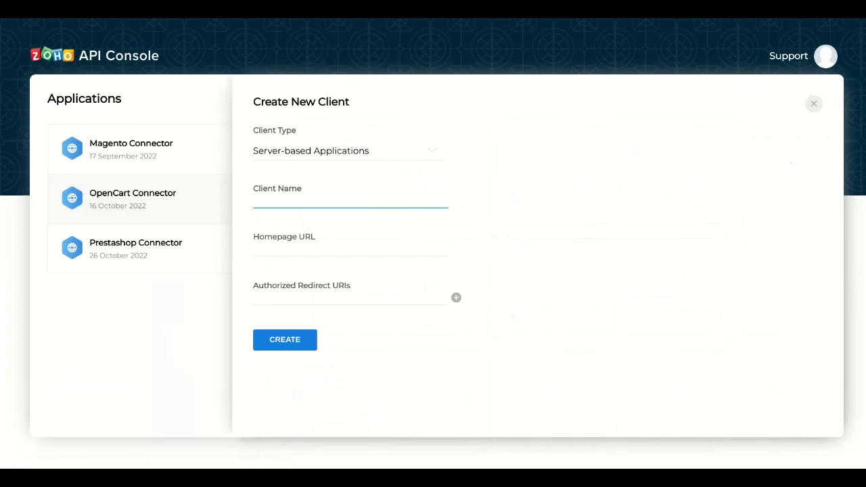
text(Test)
key(Tab)
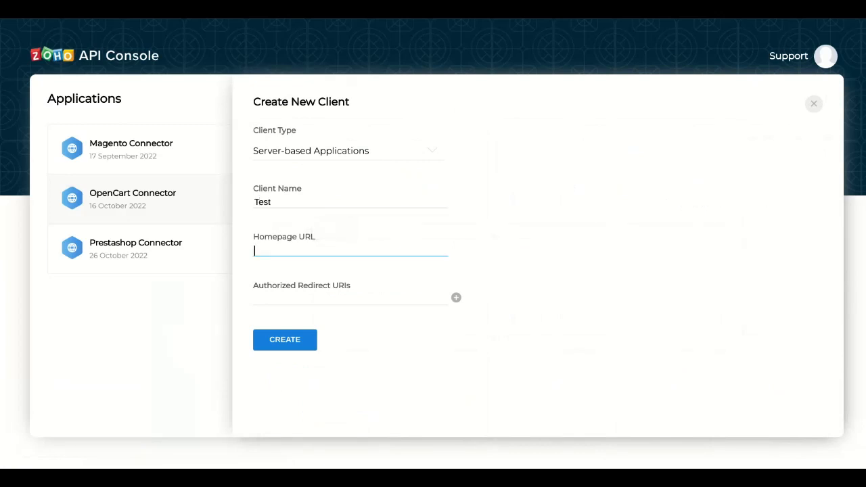
key(ctrl+v)
key(BackSpace)
key(BackSpace)
key(BackSpace)
key(BackSpace)
key(BackSpace)
key(BackSpace)
key(BackSpace)
key(BackSpace)
key(BackSpace)
key(BackSpace)
key(BackSpace)
key(BackSpace)
key(BackSpace)
key(BackSpace)
key(BackSpace)
key(BackSpace)
key(BackSpace)
key(BackSpace)
key(BackSpace)
key(BackSpace)
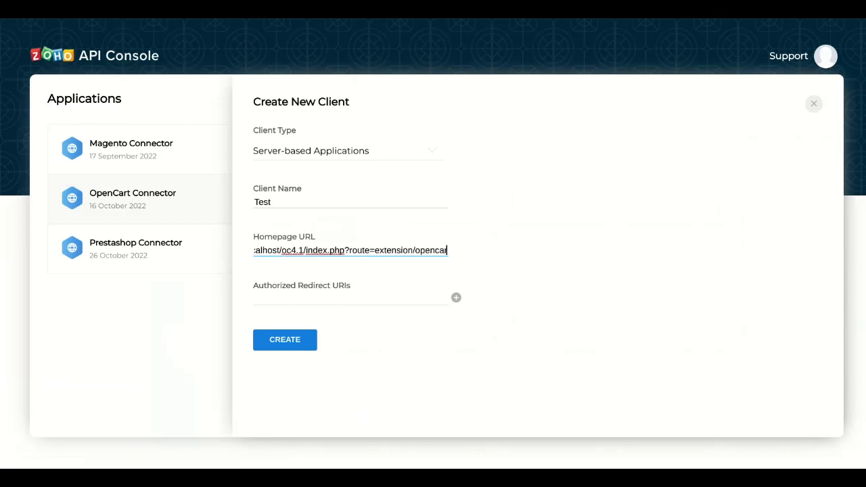
key(BackSpace)
key(BackSpace)
key(BackSpace)
key(BackSpace)
key(BackSpace)
key(BackSpace)
key(BackSpace)
key(BackSpace)
key(BackSpace)
key(BackSpace)
key(BackSpace)
key(BackSpace)
key(BackSpace)
key(BackSpace)
key(BackSpace)
key(BackSpace)
key(BackSpace)
key(BackSpace)
key(BackSpace)
key(BackSpace)
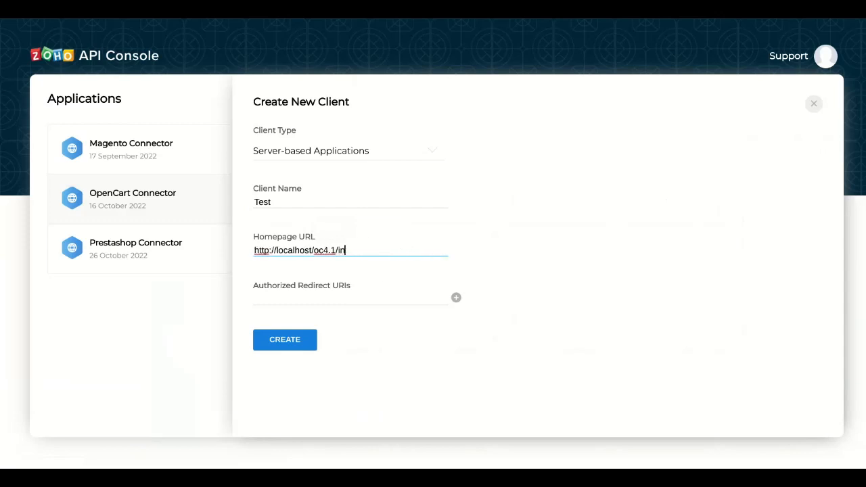
key(BackSpace)
key(BackSpace)
key(Tab)
key(ctrl+v)
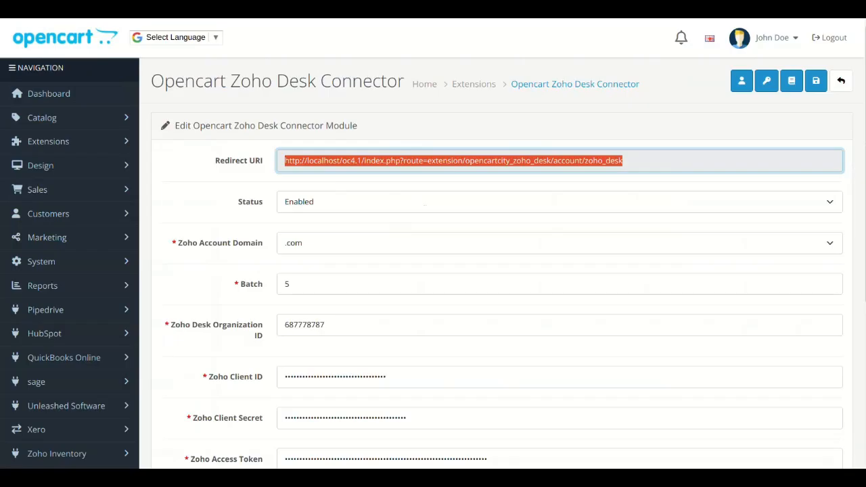
- In the OpenCart connector settings, replace the Zoho client ID and Zoho client secret with the copied credentials
scroll(425, 204, down, 2)
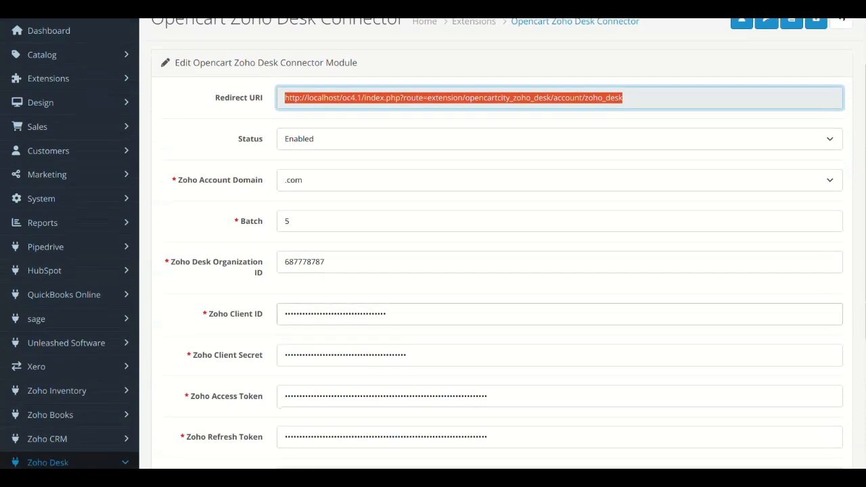
click(425, 314)
key(ctrl+a)
key(ctrl+v)
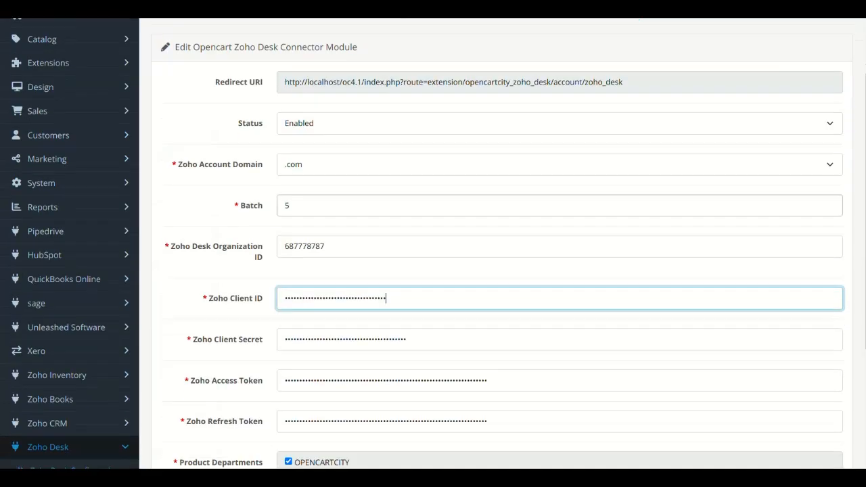
scroll(433, 243, down, 3)
click(285, 198)
key(ctrl+a)
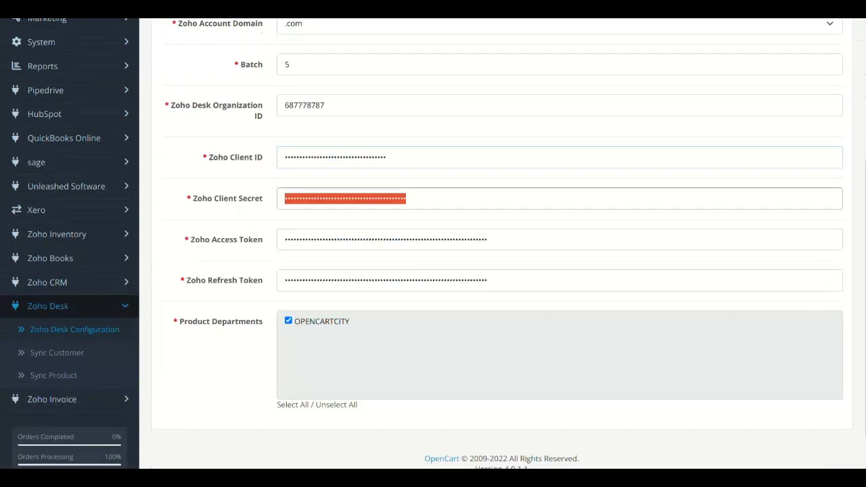
key(ctrl+v)
- Generate the Zoho tokens, choosing OPENCARTCITY as the Desk organization to connect with OpenCart Connector
scroll(501, 243, up, 3)
scroll(501, 244, up, 1)
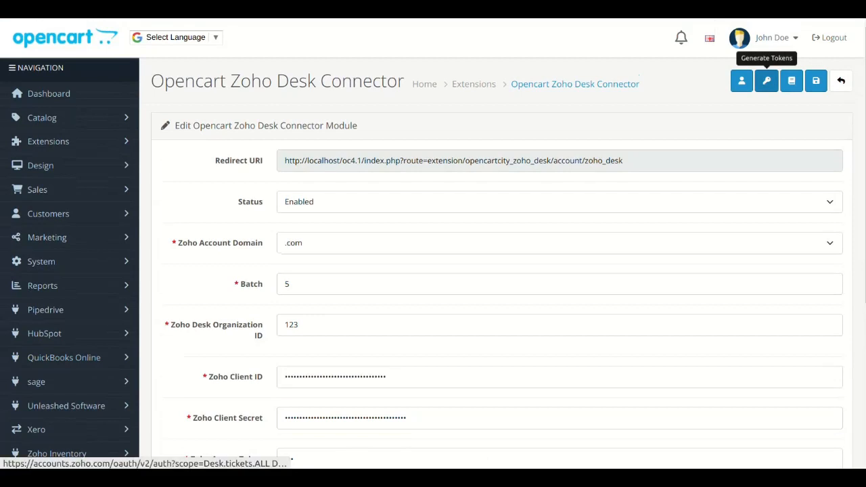
click(766, 81)
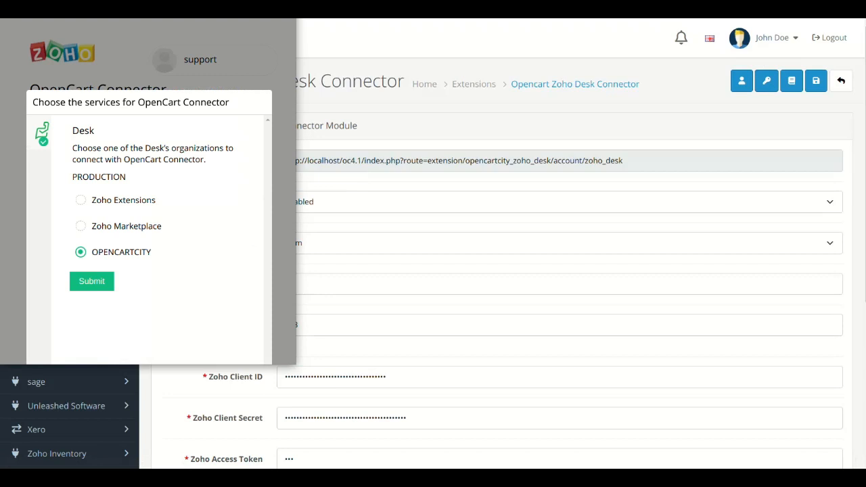
click(92, 281)
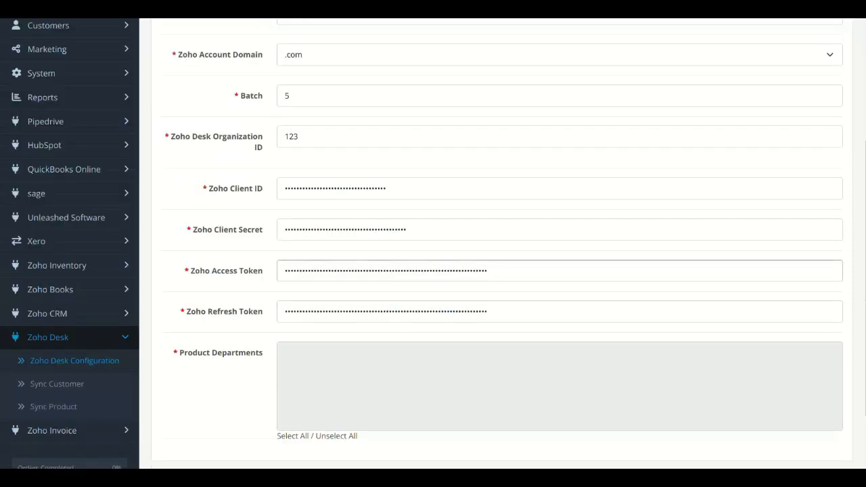
- Check the Zoho access token and refresh token fields in the connector settings
click(341, 271)
key(ctrl+a)
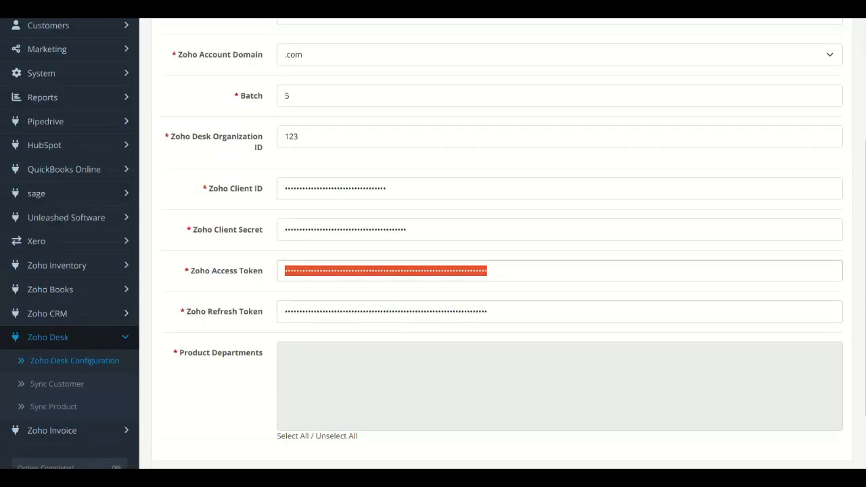
key(Tab)
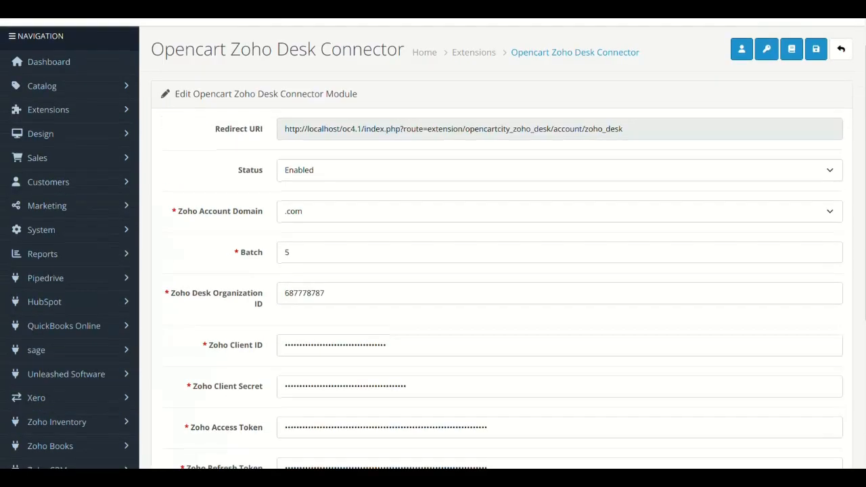
scroll(492, 243, down, 2)
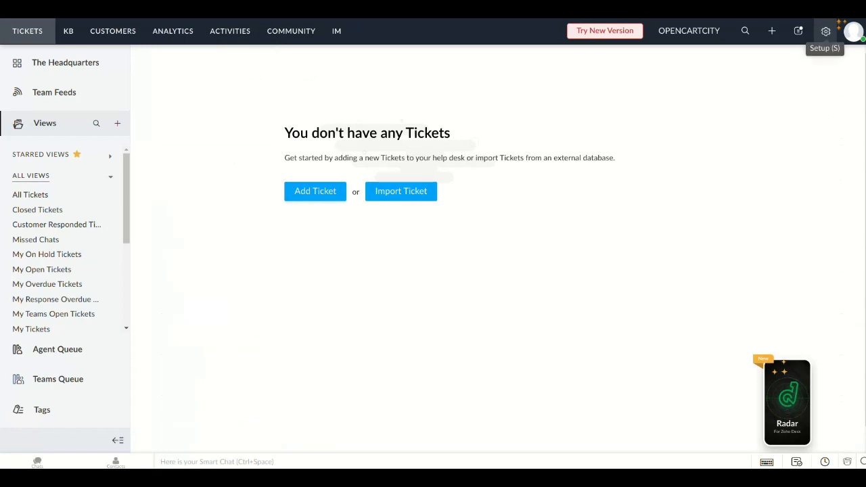
- In Zoho Desk, open the developer space's API settings and look up the organization ID
click(826, 32)
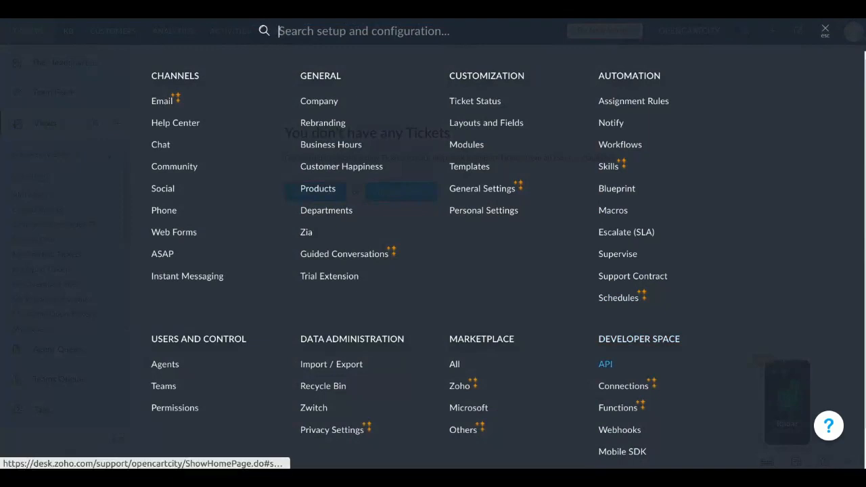
click(605, 365)
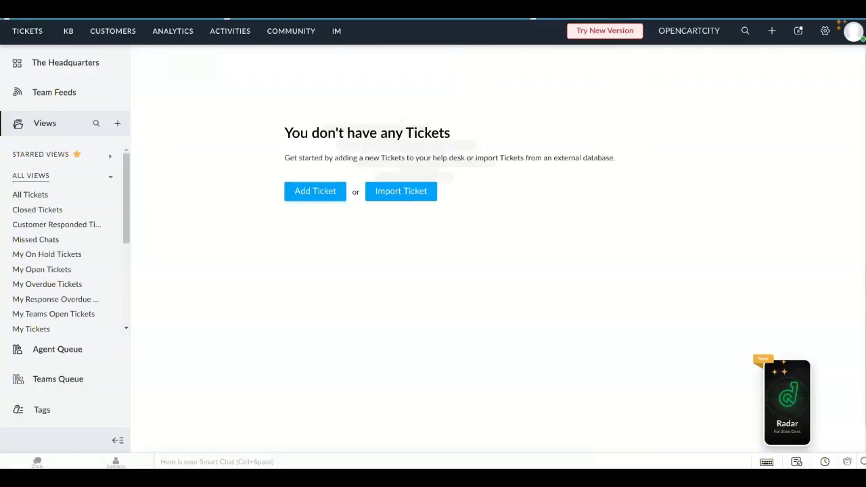
scroll(538, 267, down, 5)
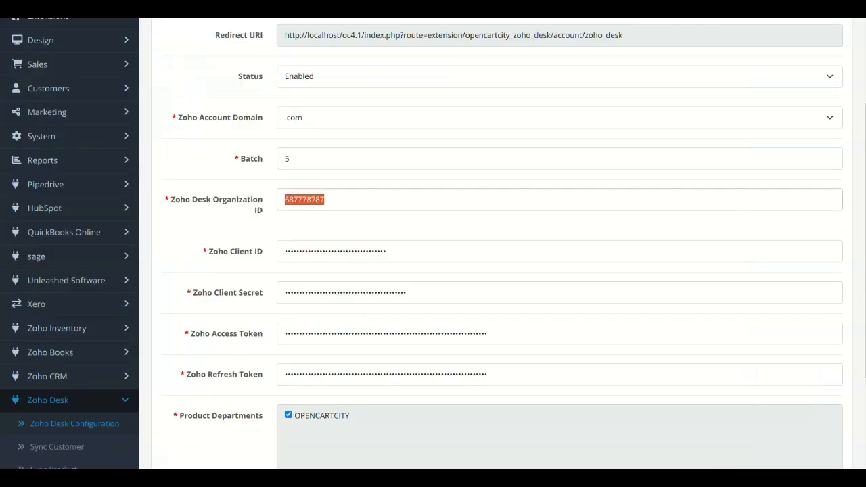
- In the OpenCart connector settings, clear and reselect the OPENCARTCITY product department
click(326, 199)
scroll(500, 243, down, 3)
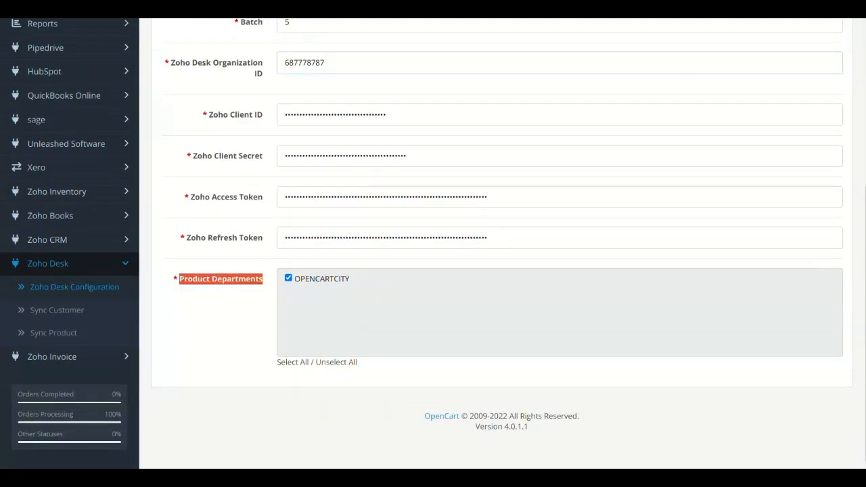
click(288, 278)
click(288, 278)
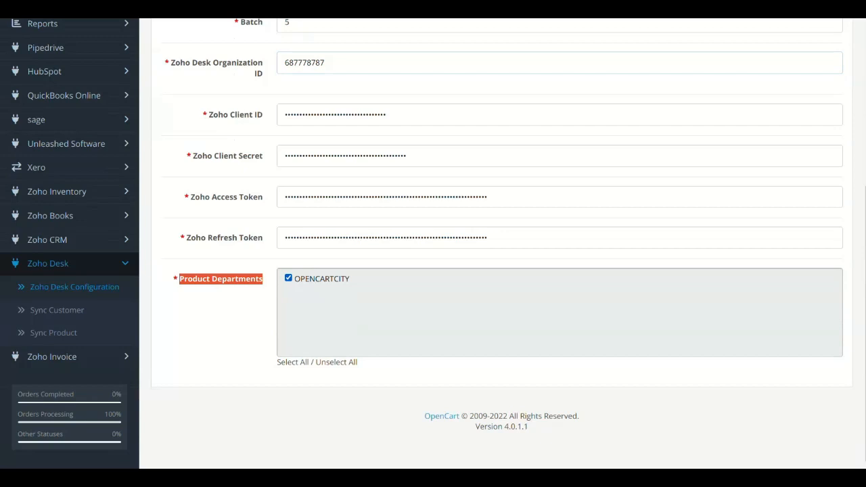
- Review the Zoho Desk module's pages and locate User Groups among the System user settings
scroll(841, 81, up, 5)
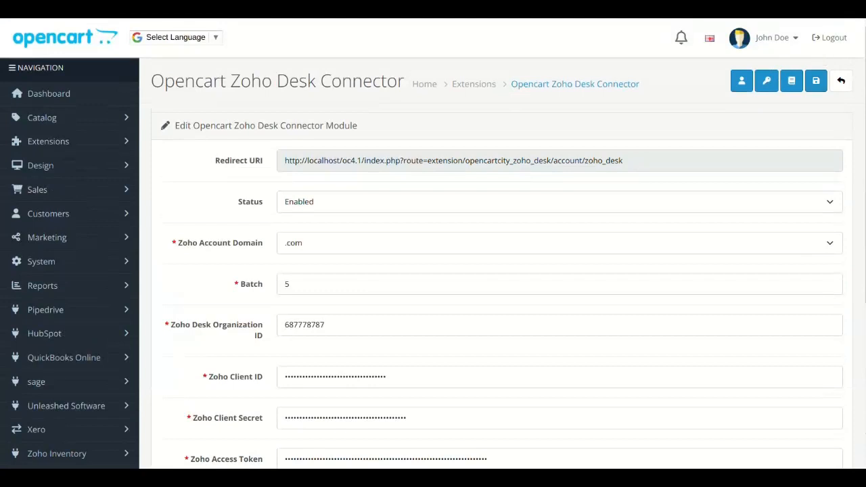
scroll(75, 212, down, 5)
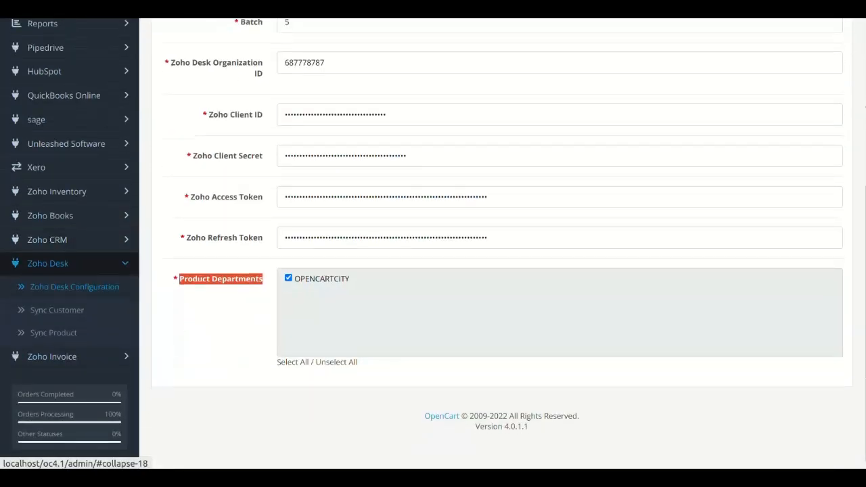
click(47, 263)
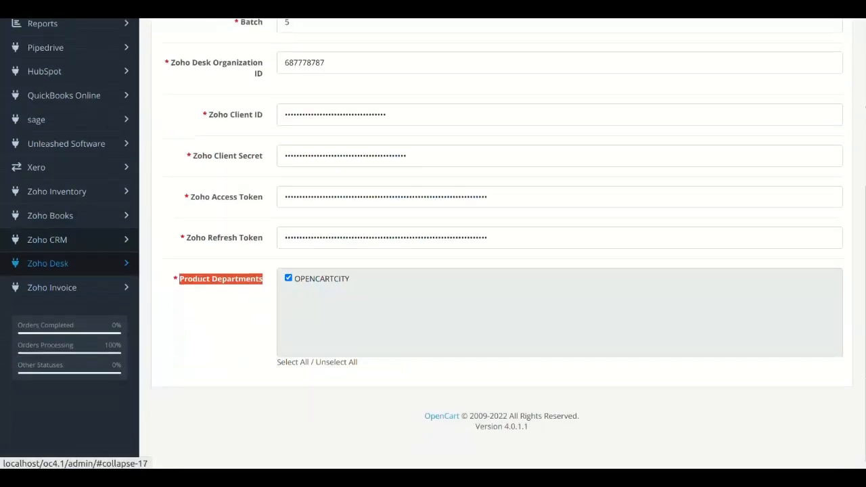
click(48, 263)
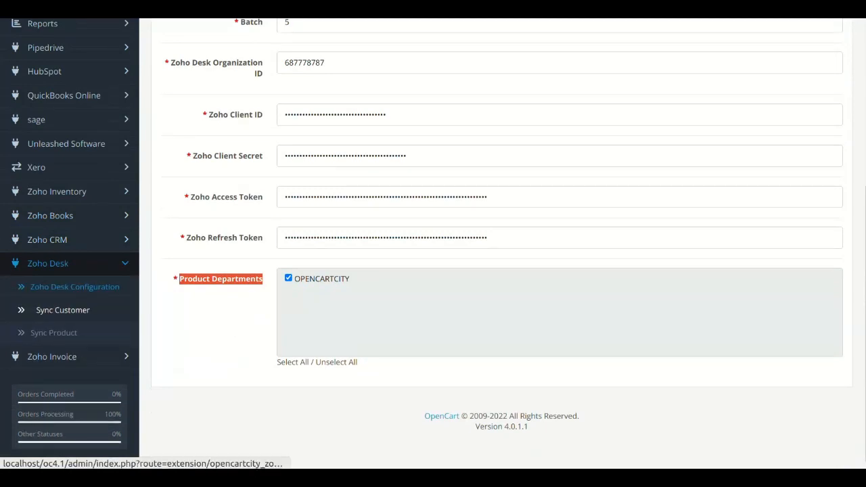
scroll(61, 310, up, 3)
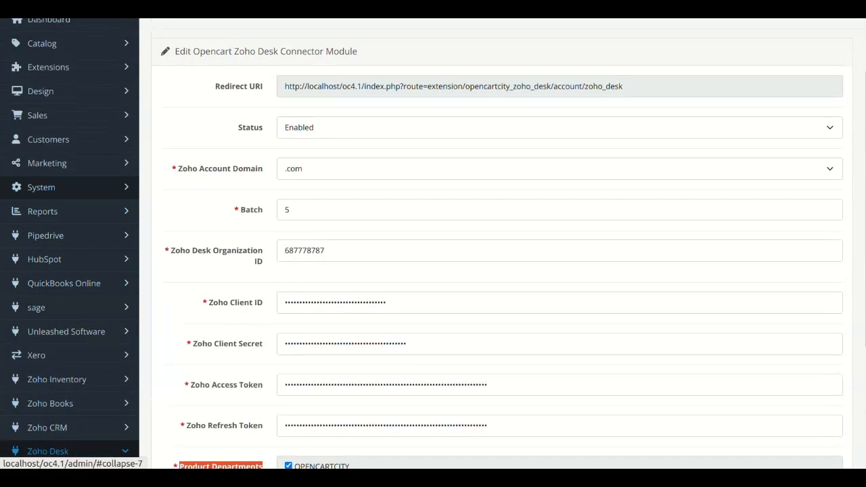
click(40, 187)
click(41, 232)
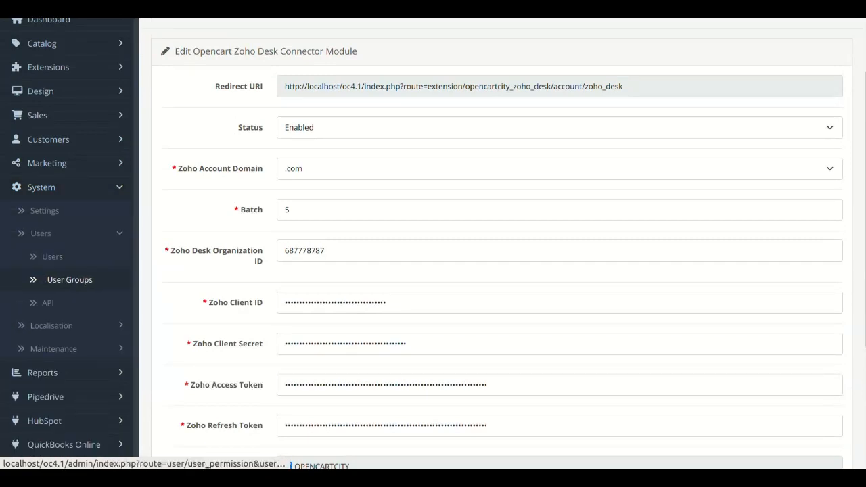
- Open the Zoho Desk connector's Sync Customer page
scroll(70, 280, down, 5)
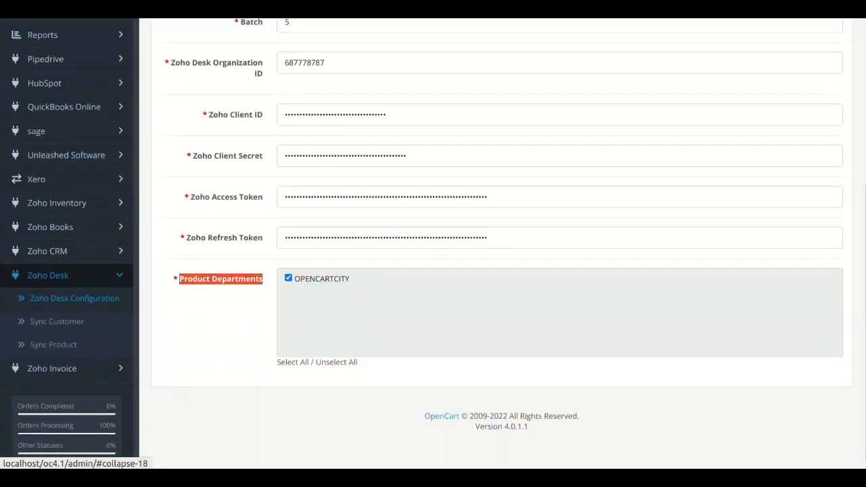
click(63, 322)
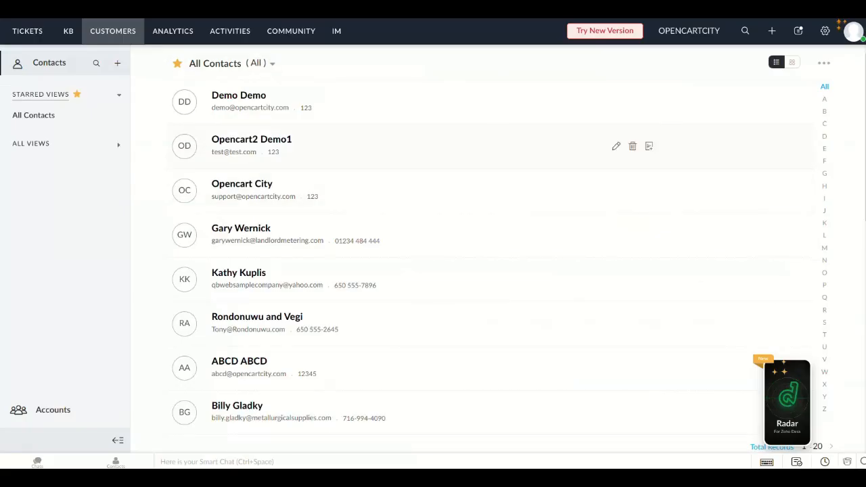
- Look through the All Contacts list in Zoho Desk
scroll(433, 264, down, 5)
scroll(433, 145, down, 2)
scroll(433, 145, up, 7)
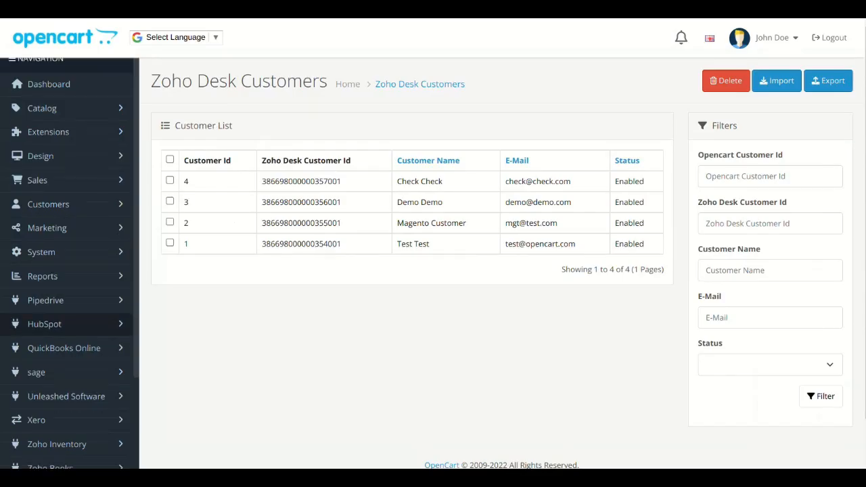
- Open the Zoho Desk connector's Sync Product page and look through its product list
scroll(68, 325, down, 5)
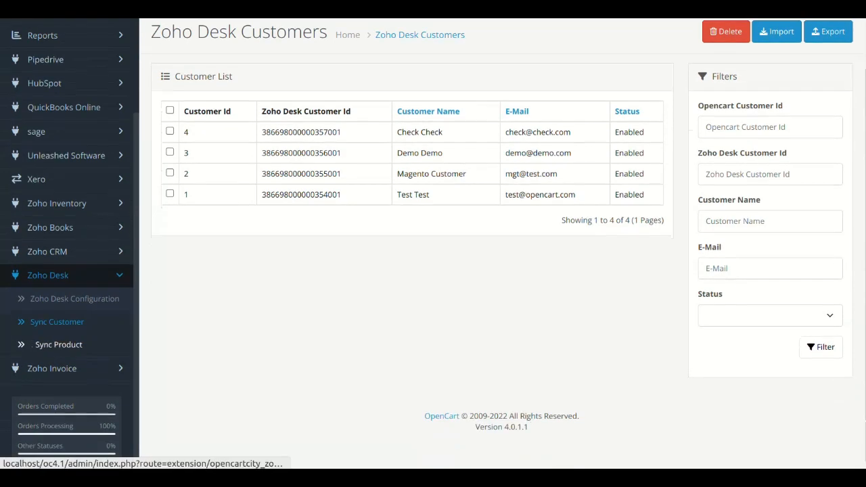
click(57, 345)
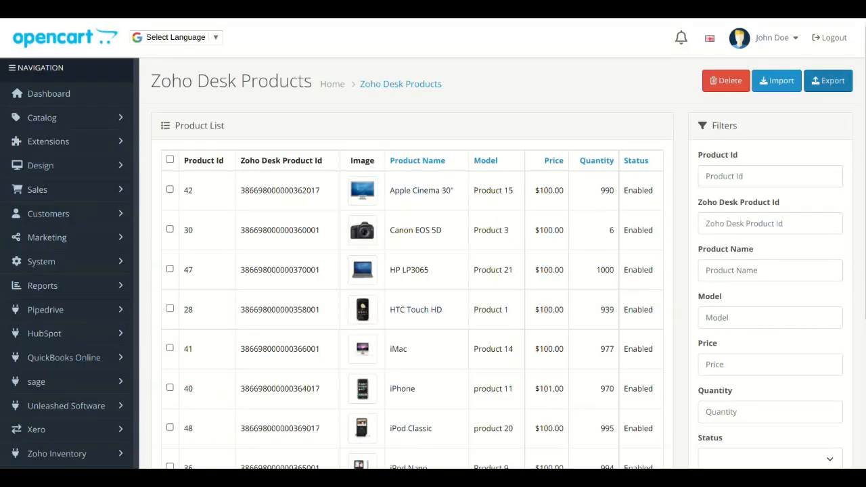
scroll(473, 304, down, 4)
scroll(474, 203, up, 4)
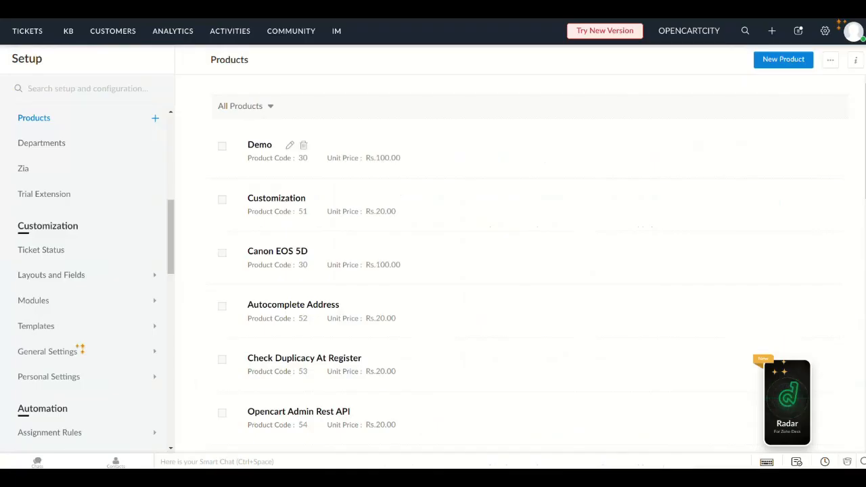
- Switch to Zoho Desk and look through the All Products list in Setup
scroll(433, 176, down, 10)
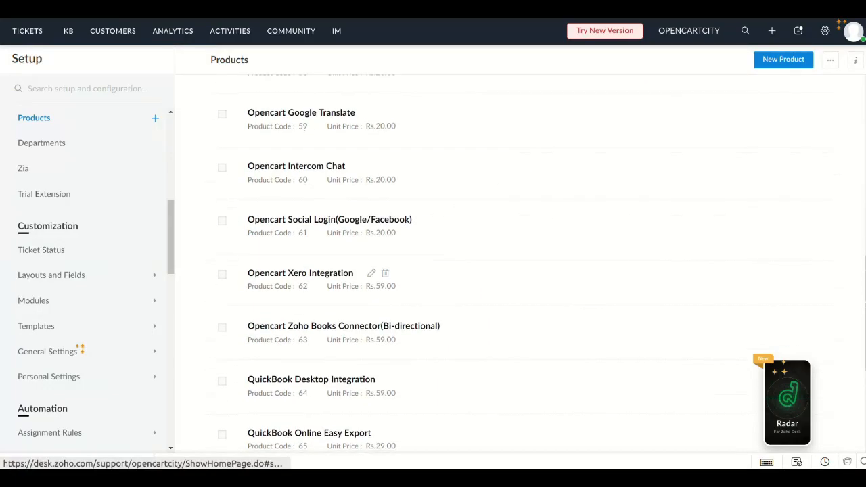
scroll(433, 176, up, 10)
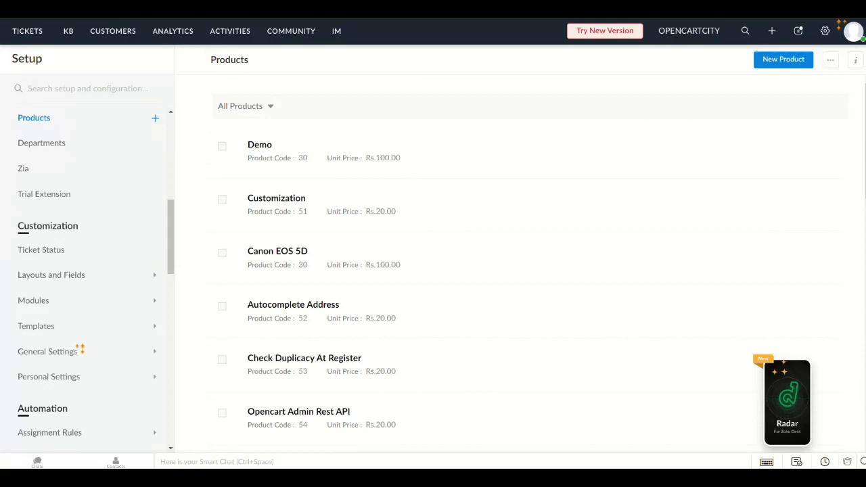
- Return to the OpenCart admin's Zoho Desk Products page and locate the Zoho Desk connector's entries in the navigation
click(113, 30)
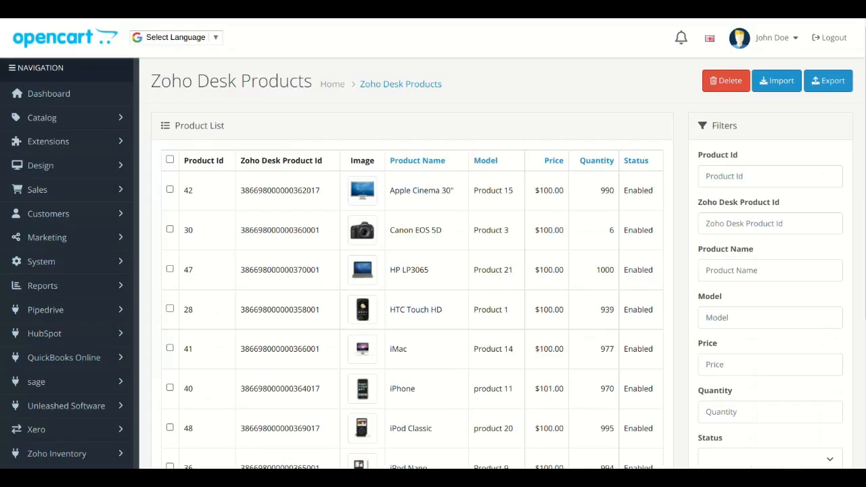
scroll(433, 271, down, 3)
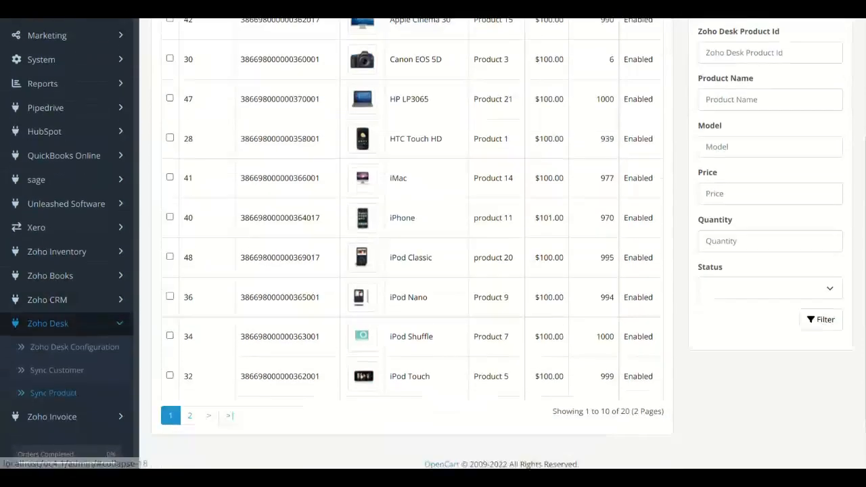